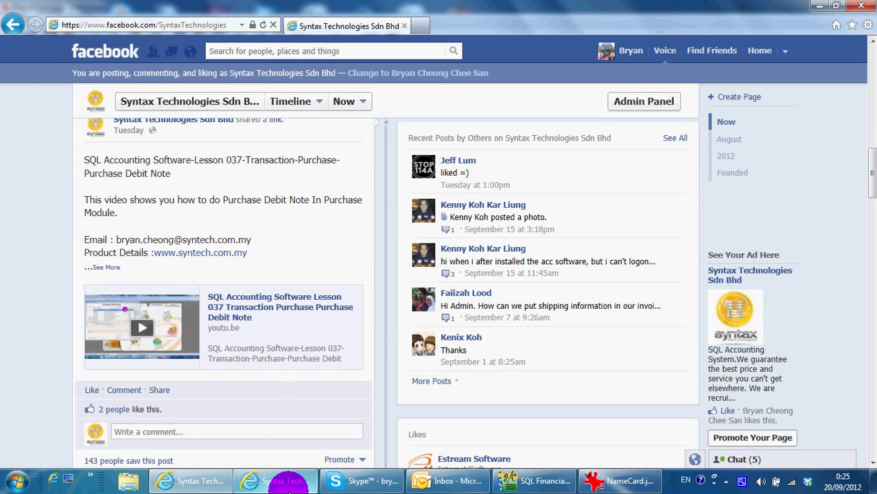
Bring up the browser window showing the Syntax Technologies YouTube channel
left_click(287, 482)
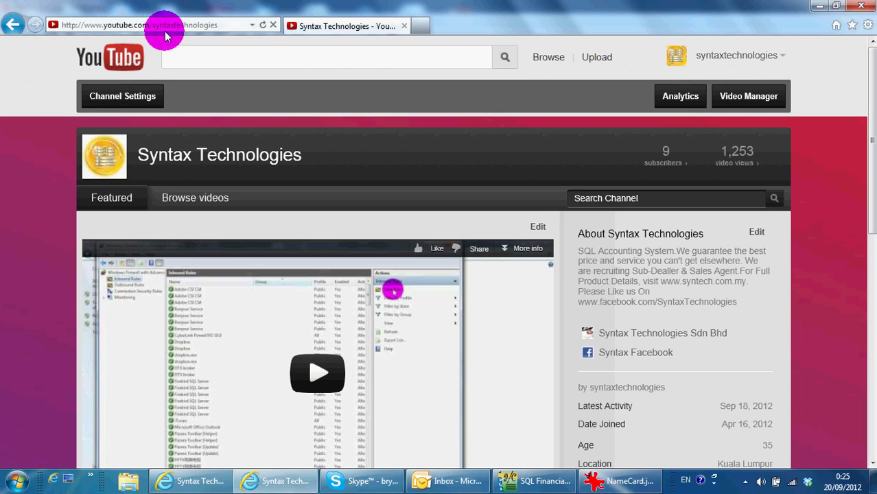
Look through the channel's uploaded videos, then bring SQL Financial Accounting to the front
left_click(210, 198)
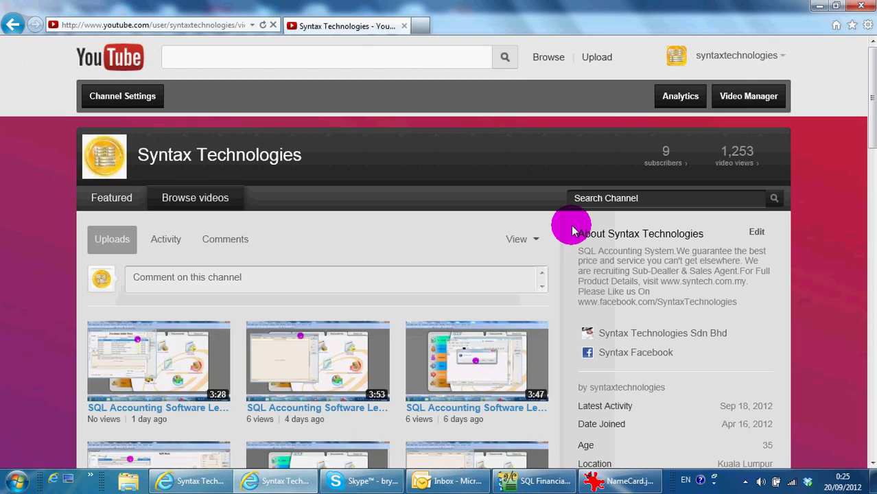
scroll(287, 242, "down", 15)
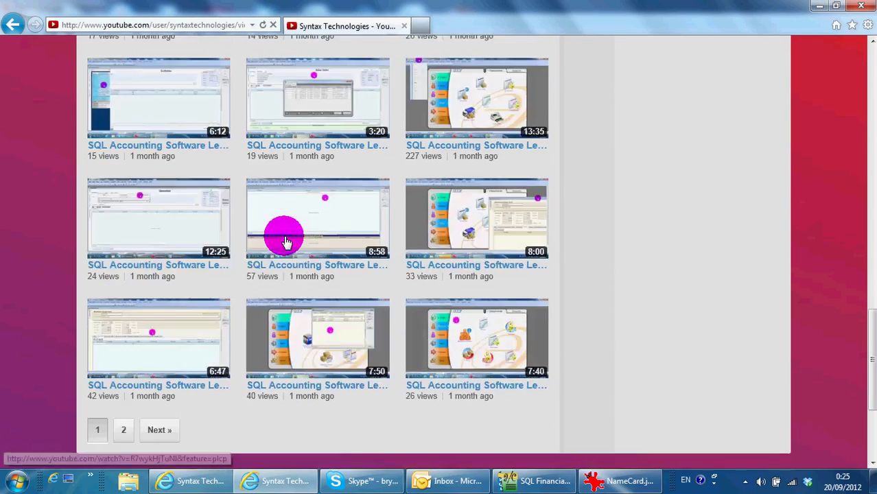
scroll(284, 233, "up", 1)
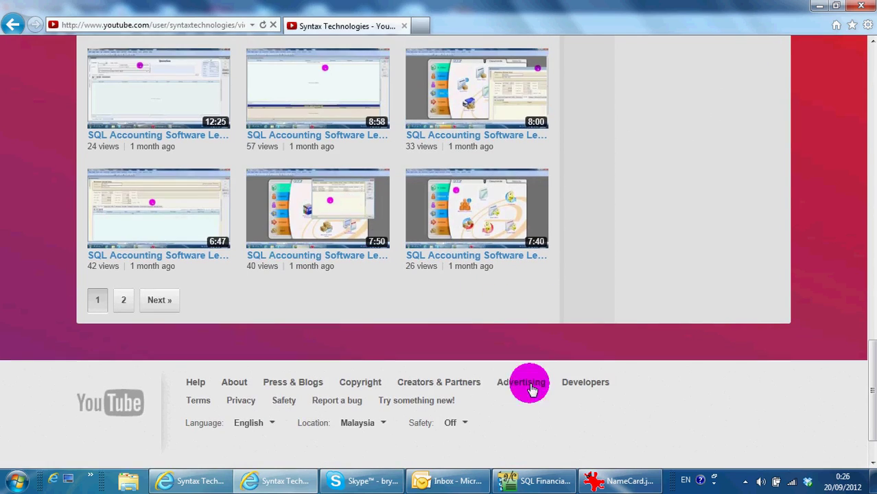
left_click(540, 484)
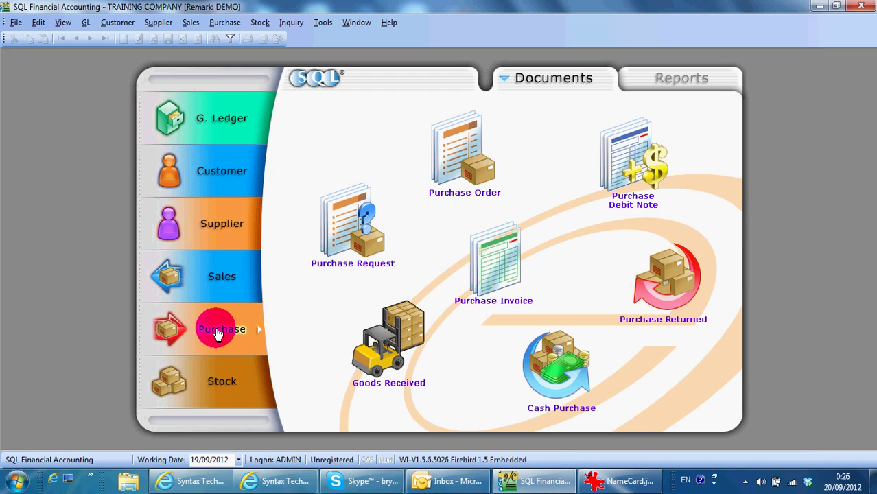
Open the empty Purchase Return list from the Purchase documents panel
left_click(655, 278)
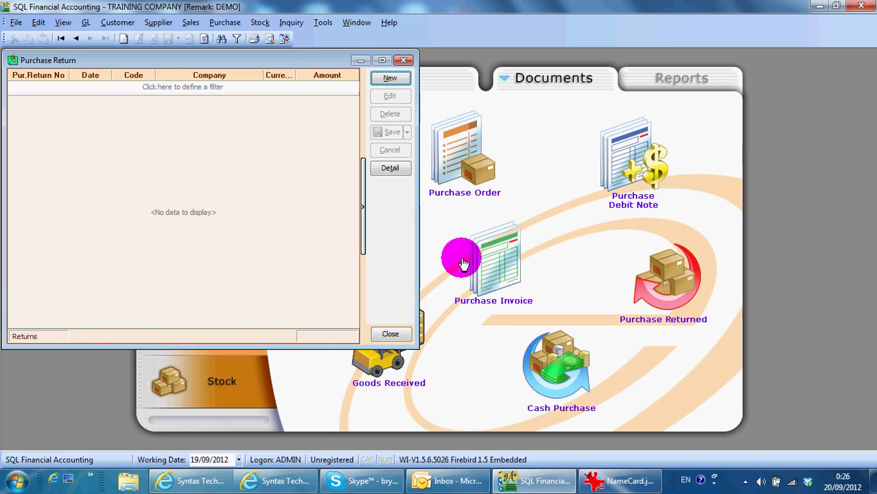
Create a new purchase return for supplier 400-M0002 MAXIS COMMUNICATION BHD, found by company name
left_click(390, 79)
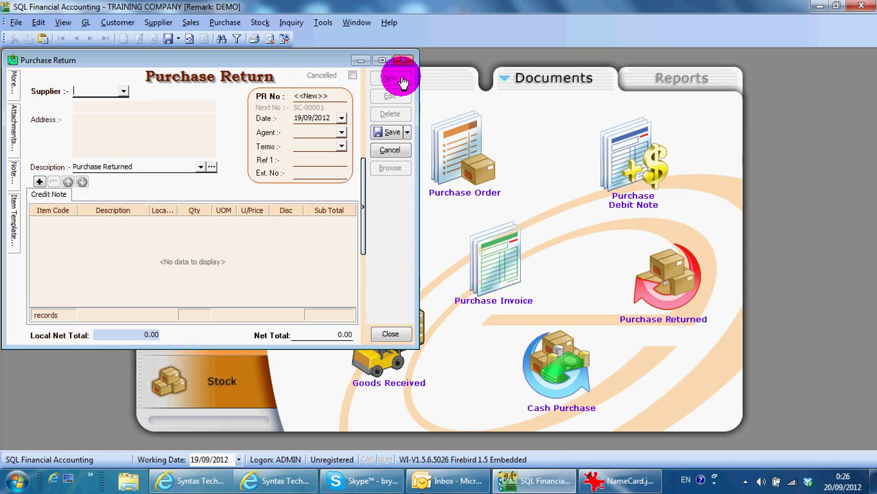
type("ma")
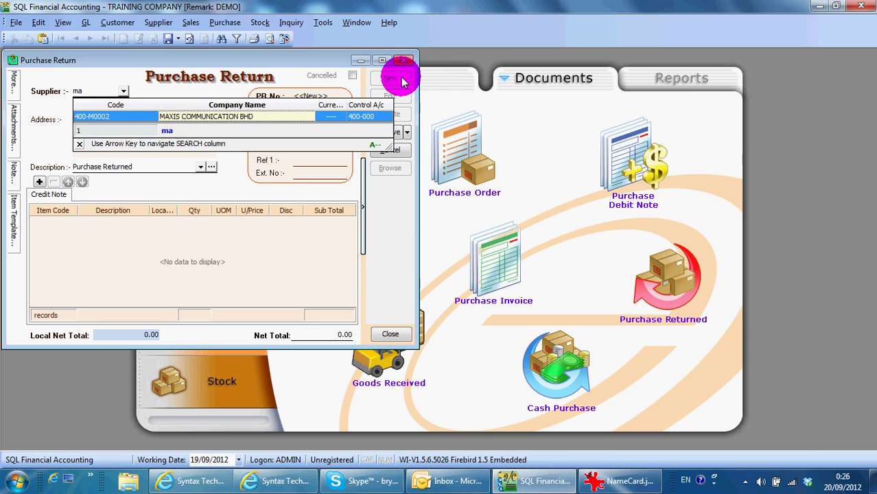
key("BackSpace")
key("BackSpace")
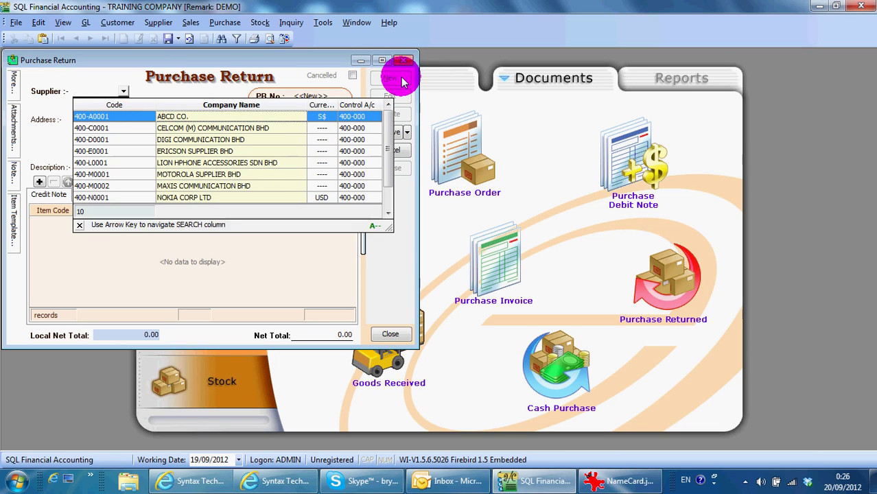
key("Right")
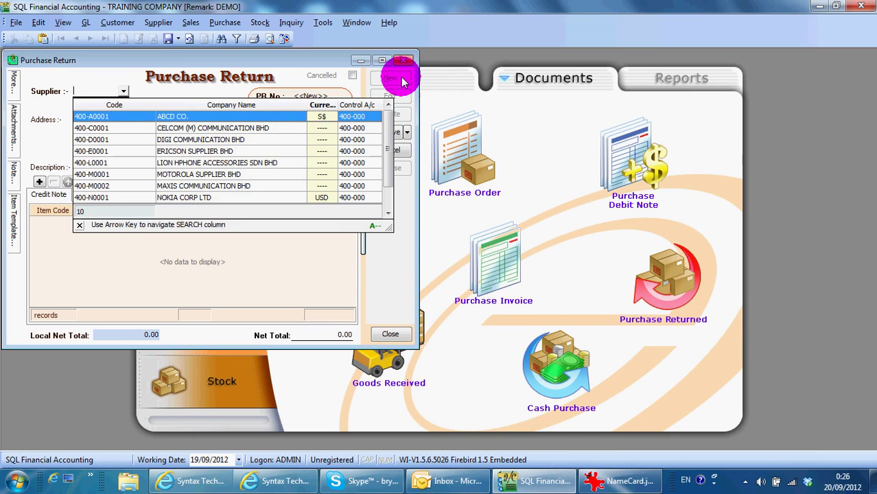
left_click(320, 129)
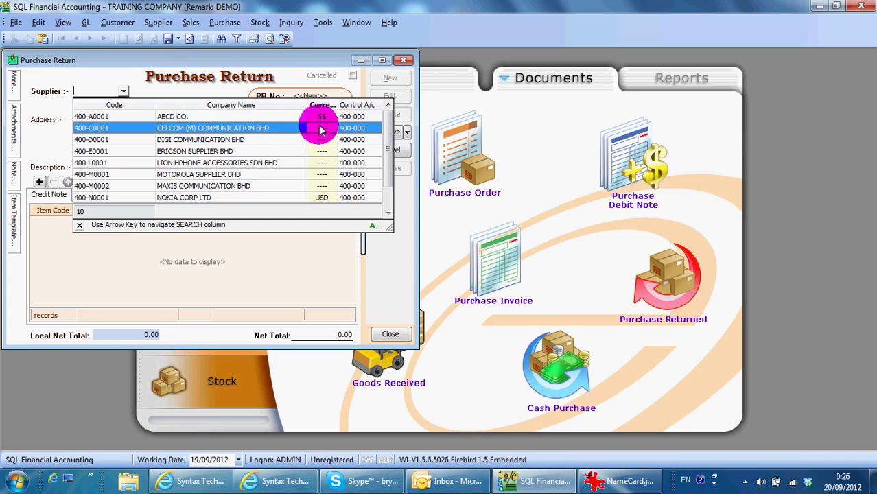
left_click(319, 117)
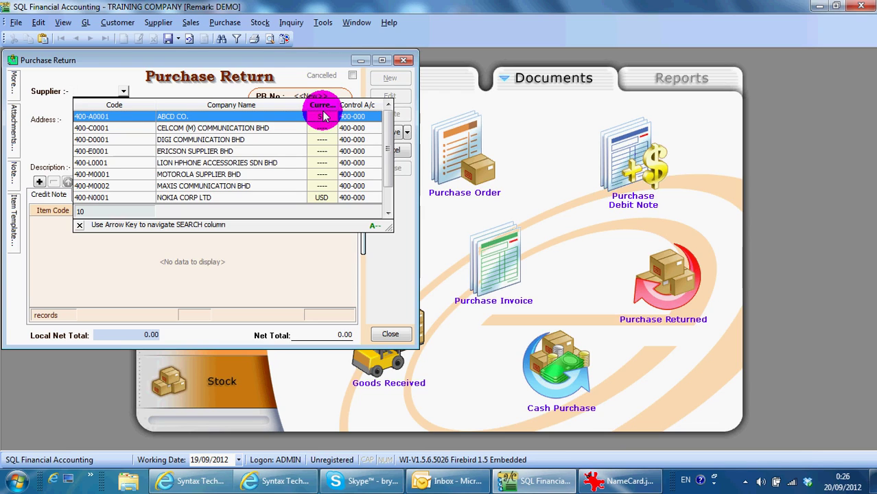
key("Left")
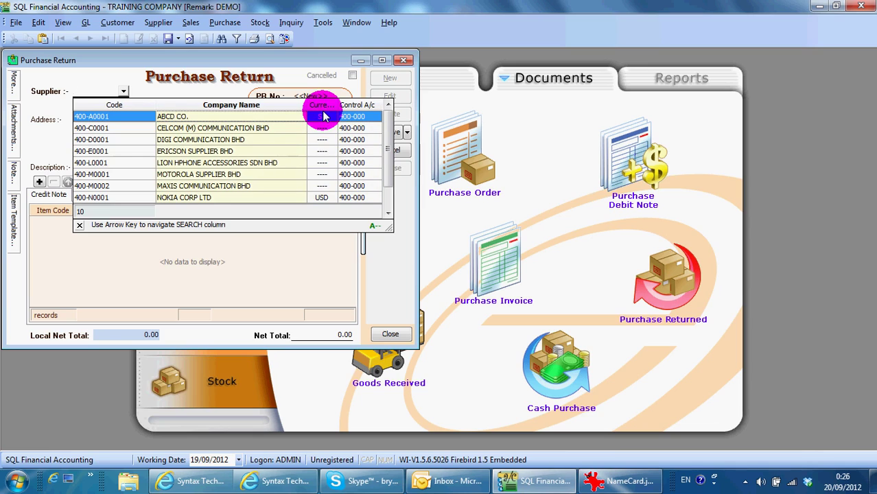
type("ma")
key("Return")
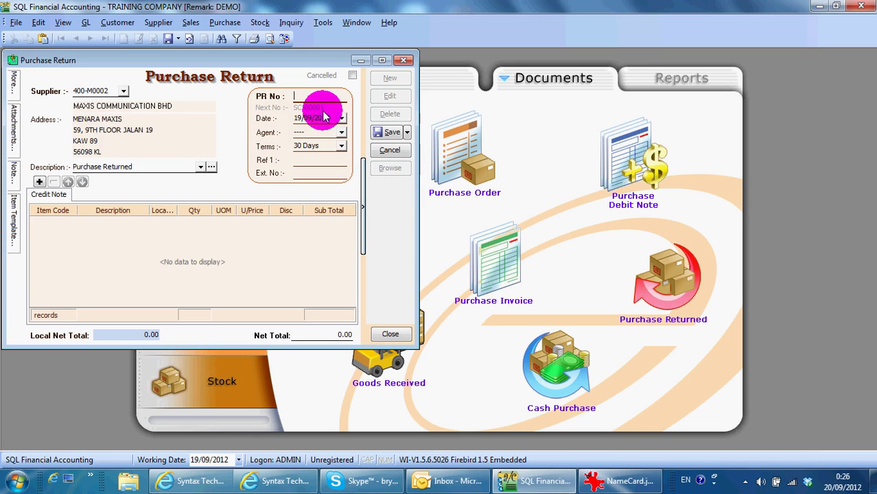
Transfer item D-PRE-100 DIGI PREPAID-RM100 from purchase invoice PI-00003 into the return
right_click(241, 79)
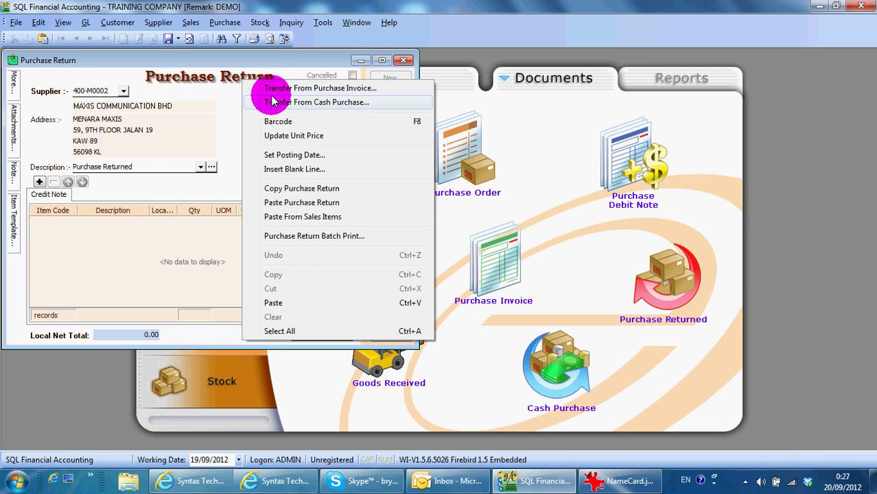
right_click(234, 80)
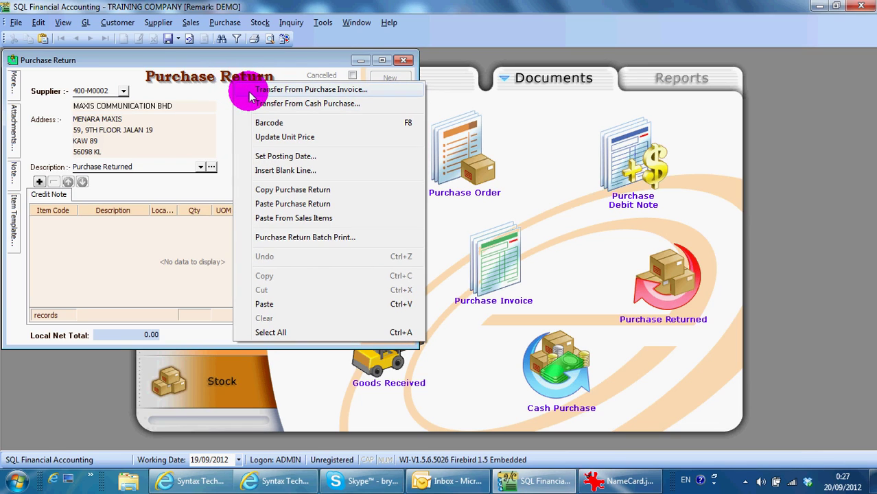
left_click(252, 96)
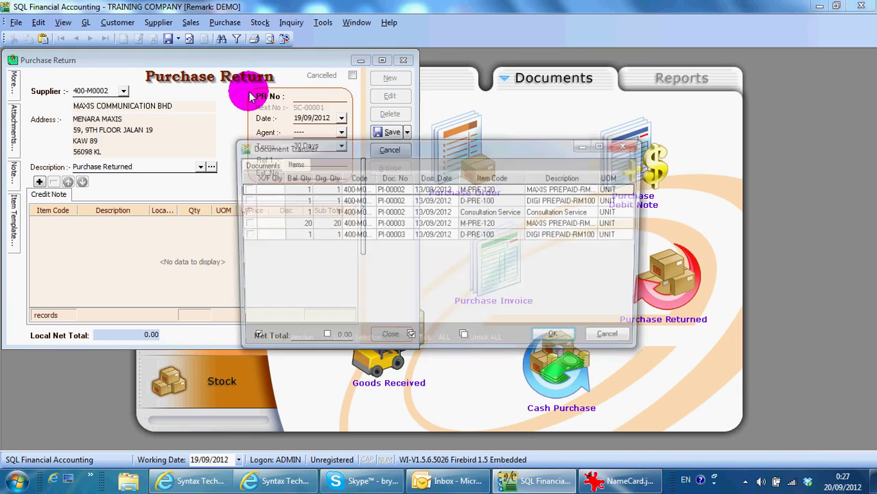
left_click(241, 236)
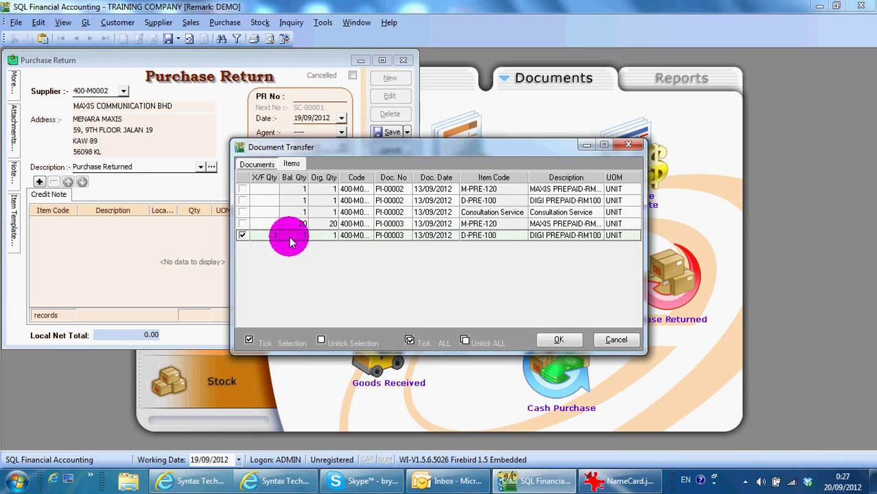
left_click(556, 341)
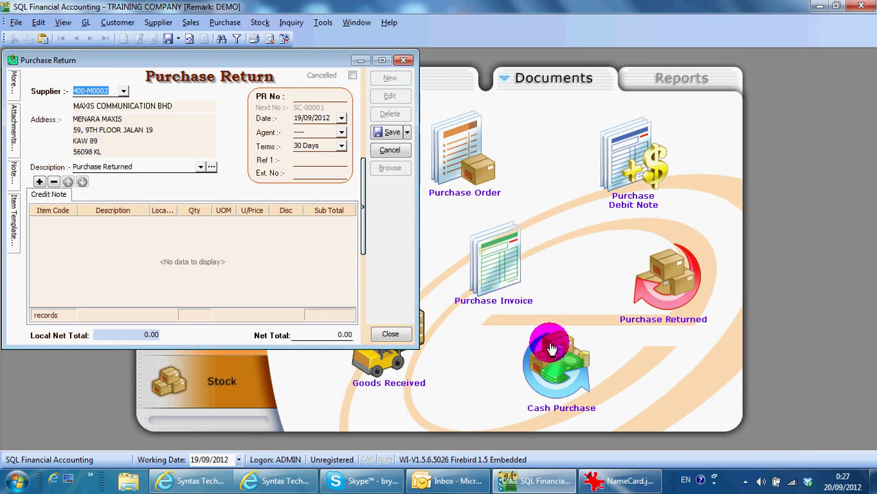
Add a line for 2 units of M-PRE-120 and save the return as SC-00001
left_click(39, 181)
left_click(57, 233)
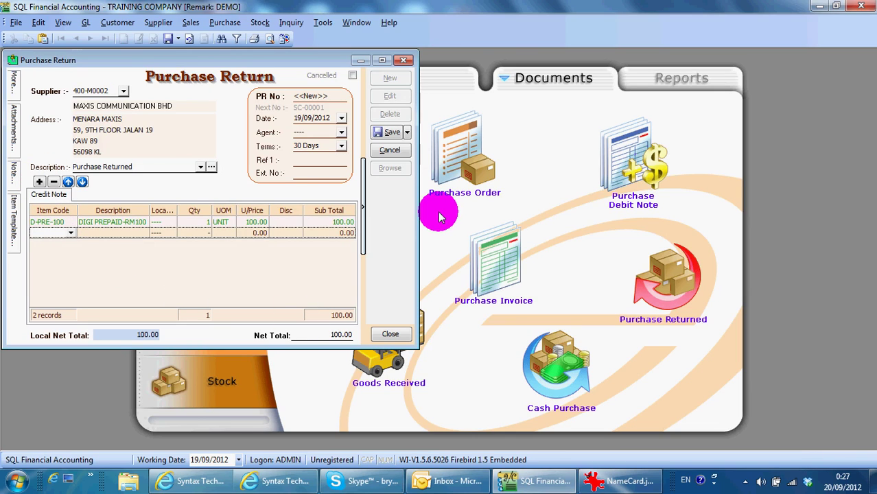
type("ma")
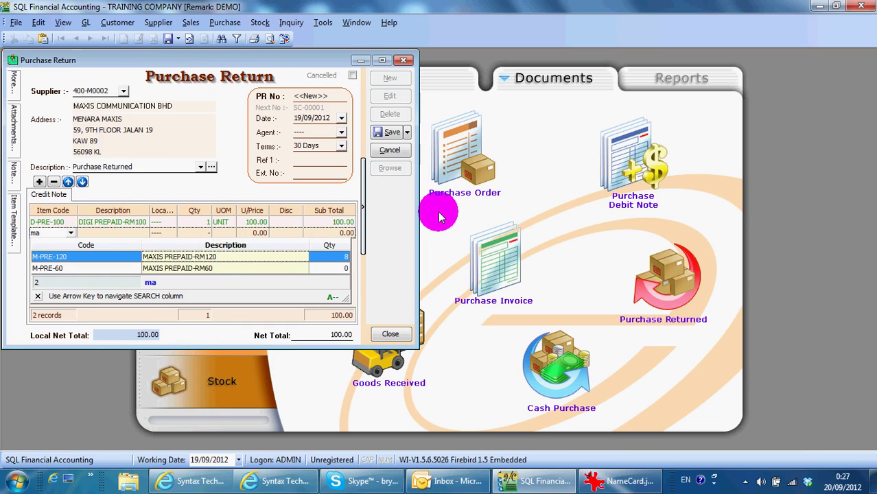
key("Return")
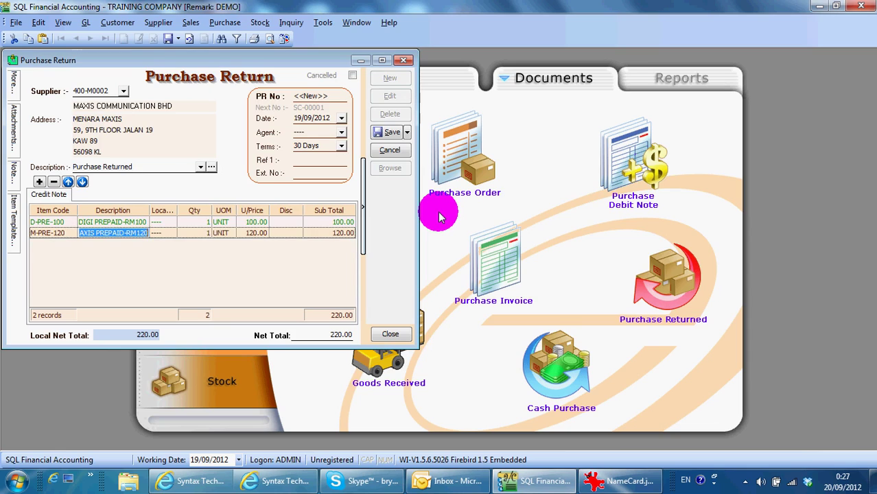
left_click(193, 233)
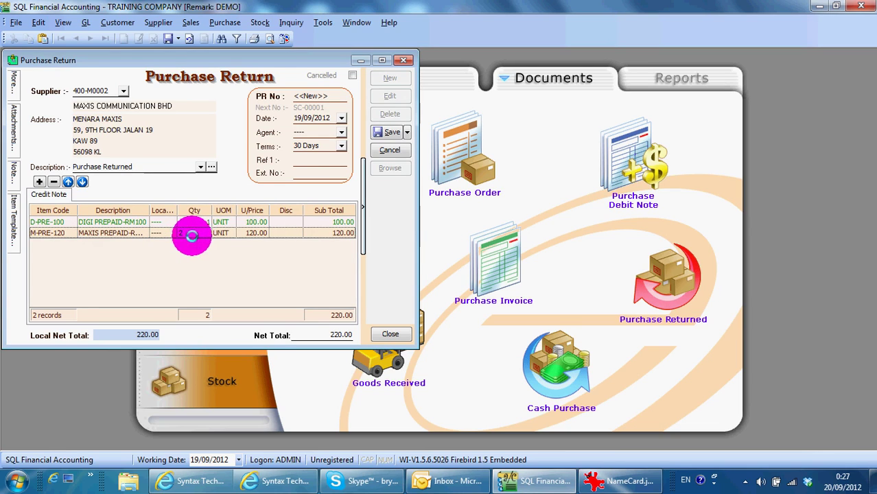
type("2")
left_click(377, 133)
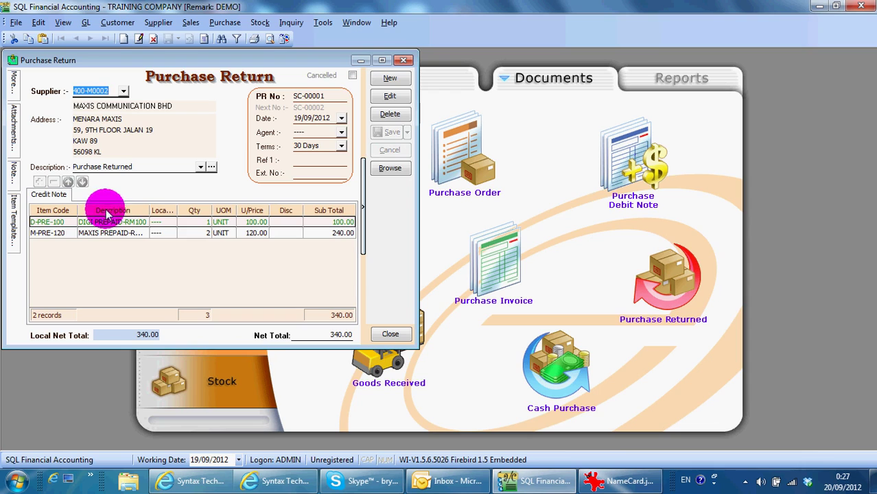
Add a More Description column to the item grid from the Field Chooser
right_click(163, 215)
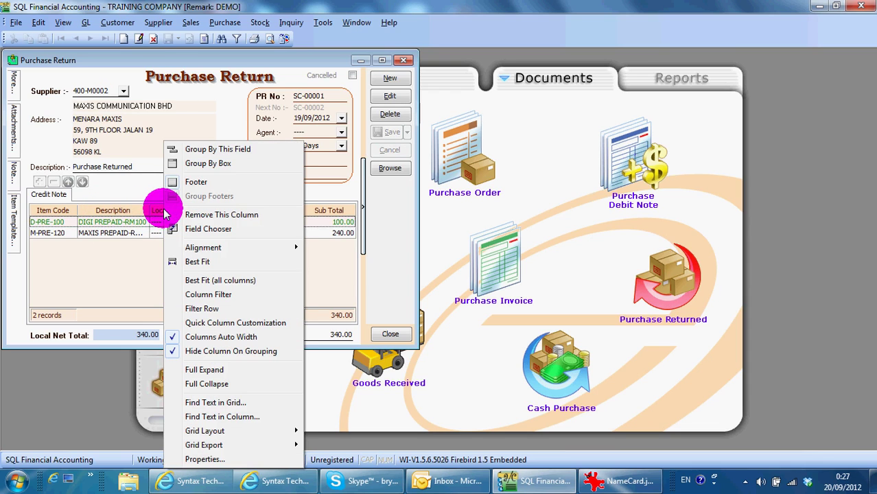
left_click(201, 230)
left_click_drag(273, 230, 450, 195)
left_click_drag(457, 305, 156, 228)
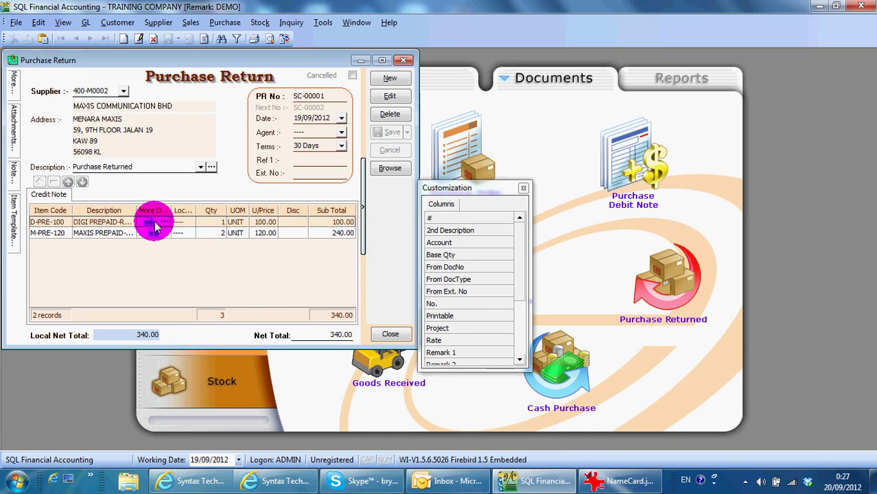
double_click(172, 225)
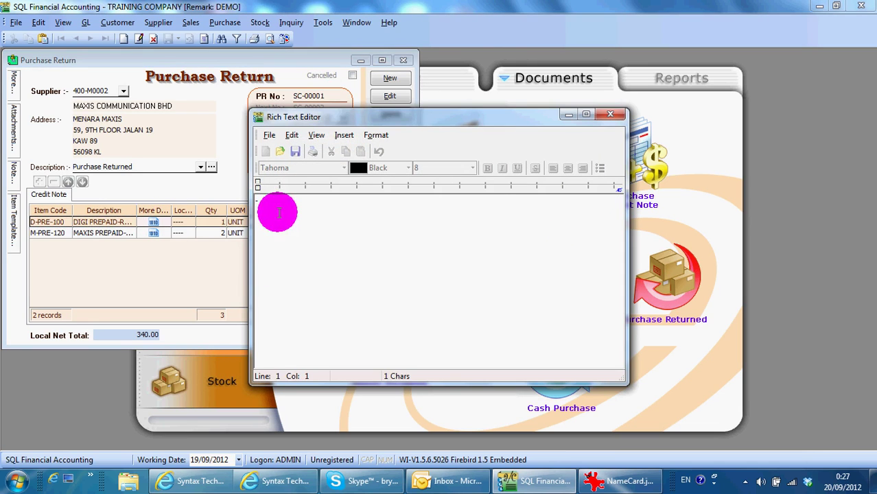
left_click(610, 114)
left_click(523, 188)
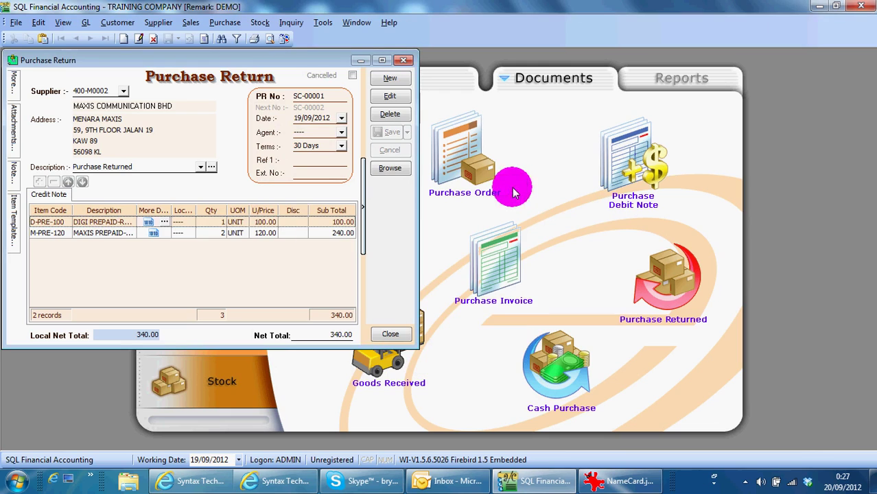
Save the item grid's column arrangement as layout 'a' and set it as default
right_click(158, 215)
left_click(206, 431)
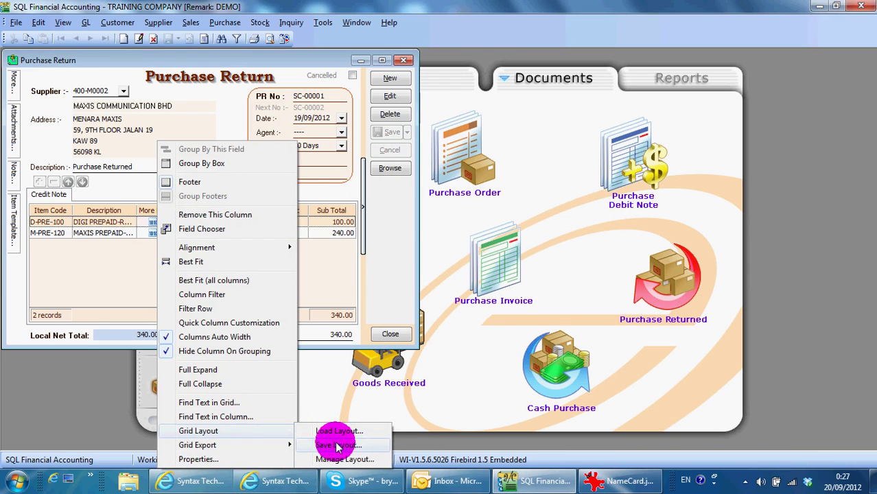
left_click(338, 445)
type("a")
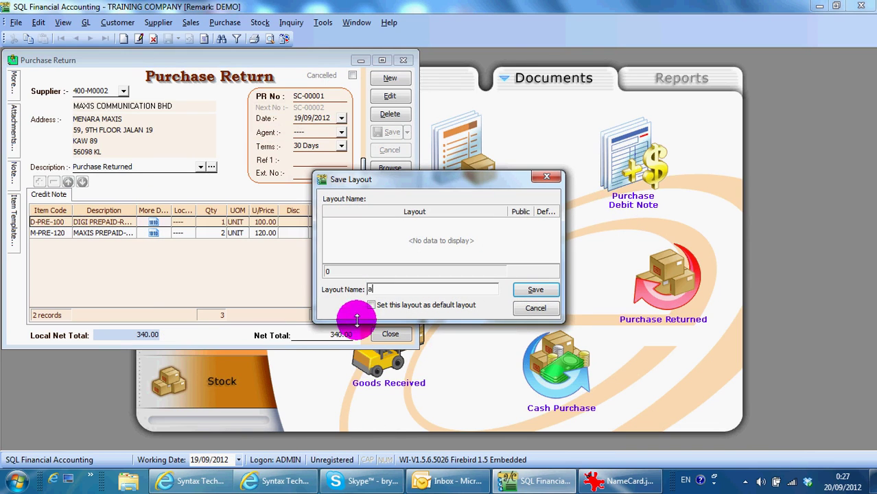
left_click(372, 306)
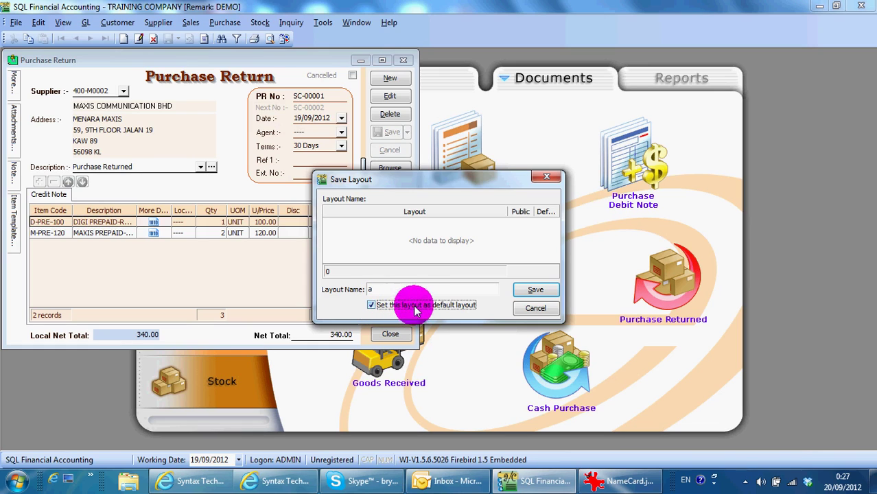
left_click(531, 292)
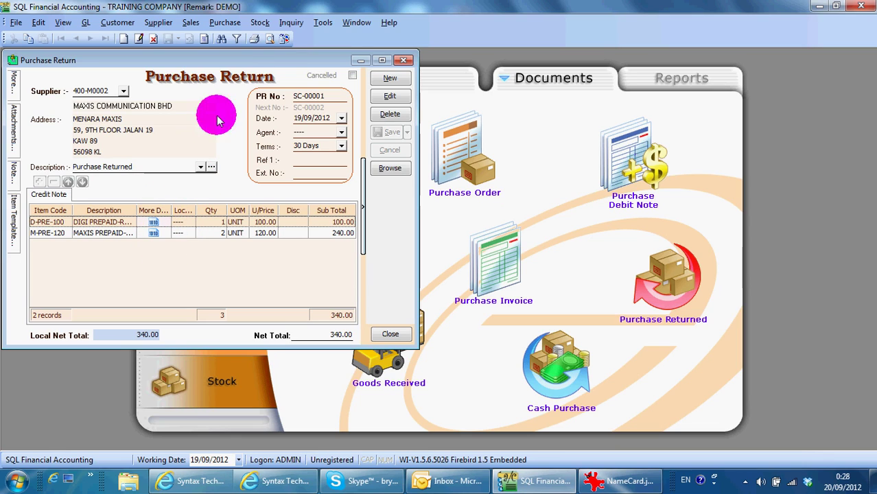
Preview SC-00001 using the Purchase Return 3 (Simple) report format
left_click(272, 43)
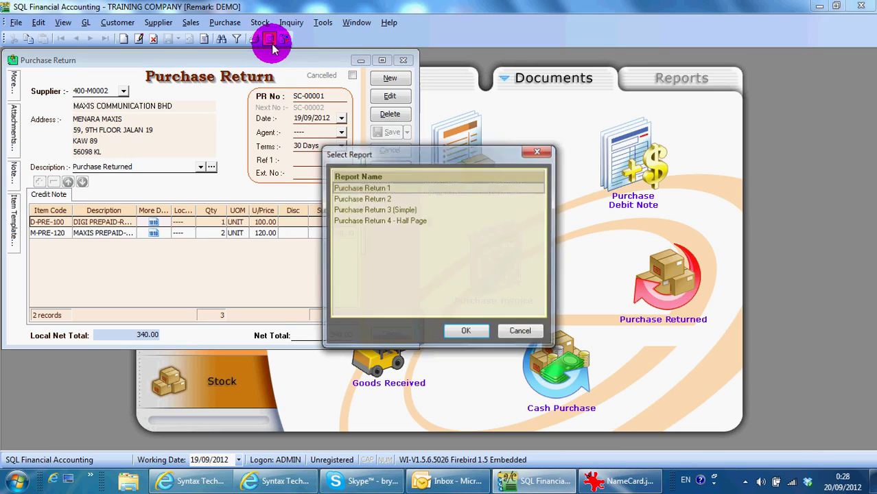
left_click(368, 211)
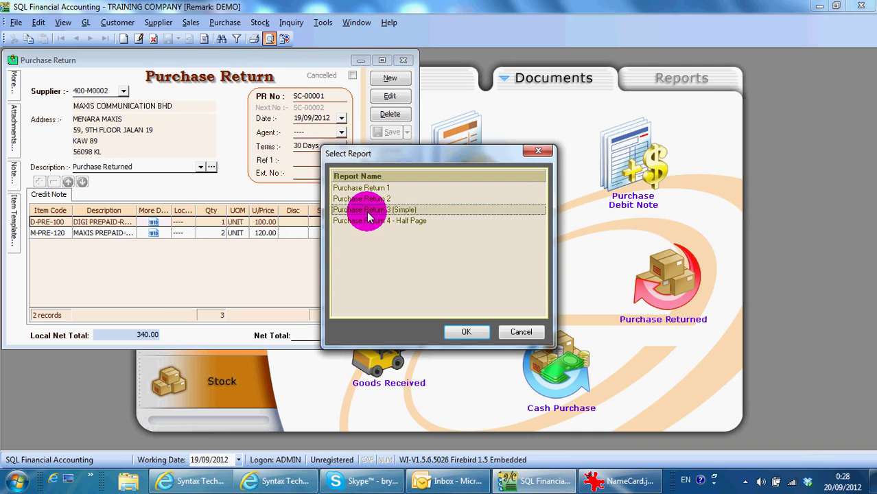
double_click(368, 213)
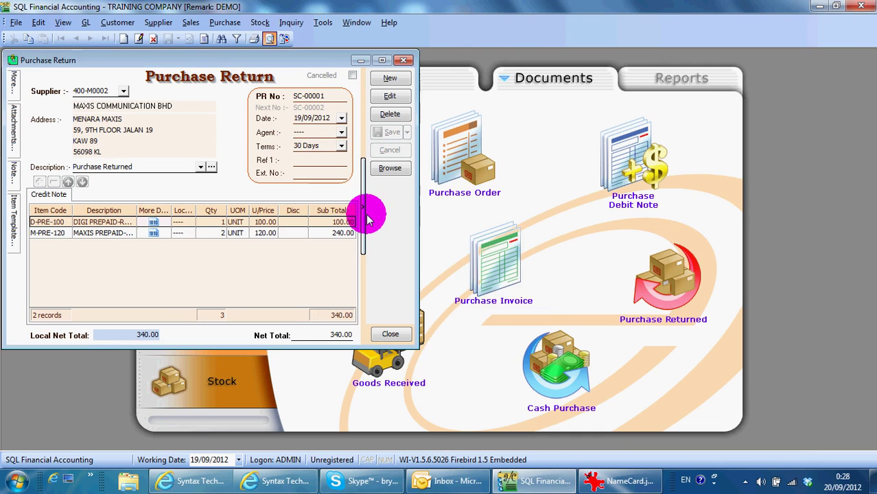
Scroll through the SC-00001 print preview listing amounts 100.00 and 240.00
scroll(364, 215, "down", 8)
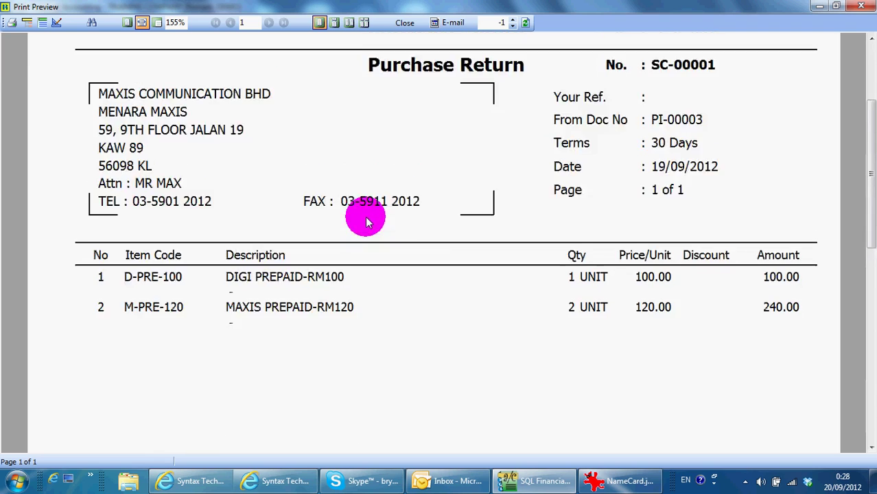
scroll(355, 225, "up", 8)
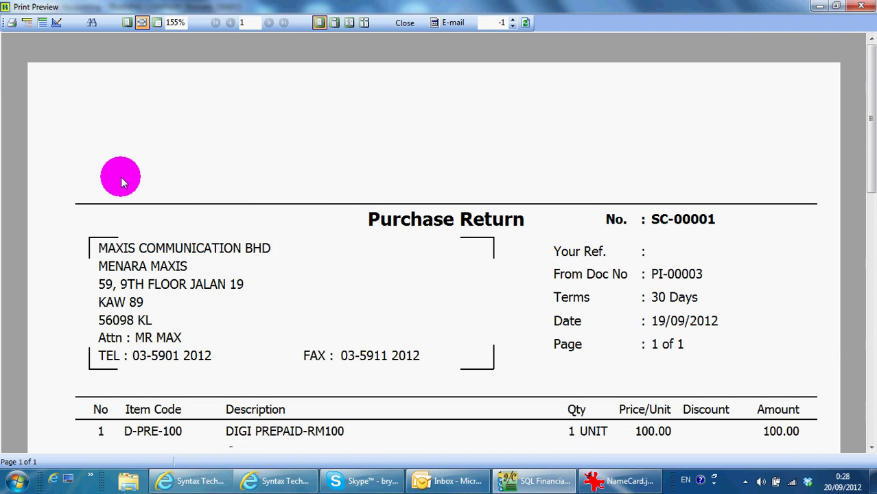
Set the print output to a PDF file, then cancel printing and close the report preview
left_click(17, 24)
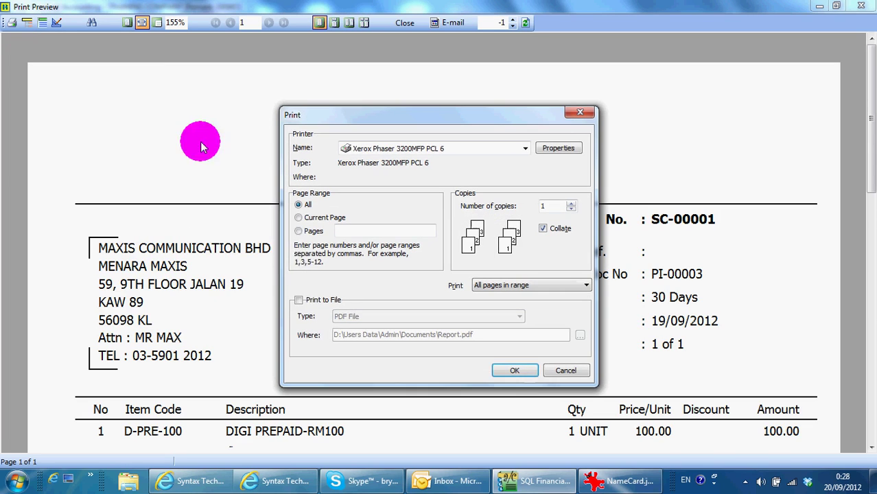
left_click(299, 302)
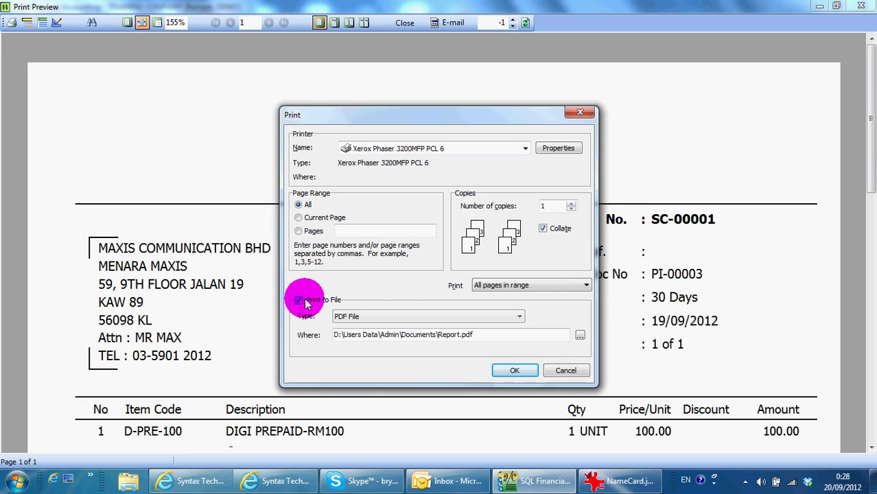
left_click(388, 317)
left_click(387, 322)
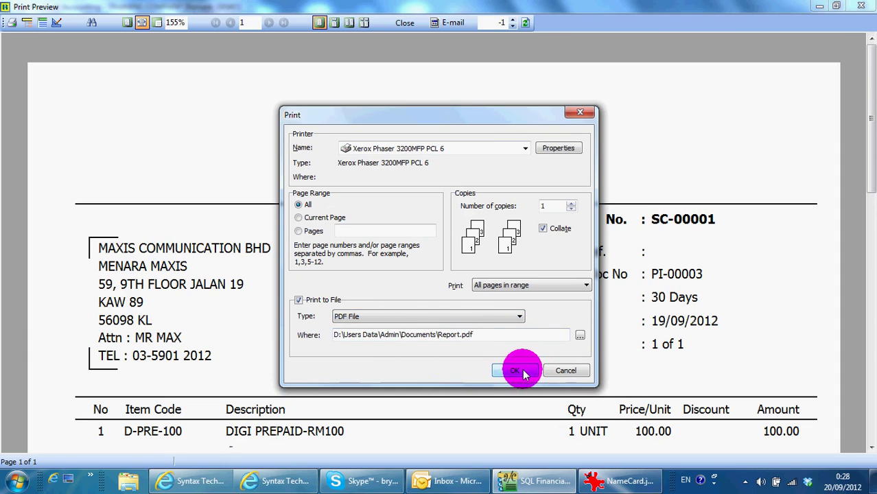
left_click(579, 372)
left_click(861, 6)
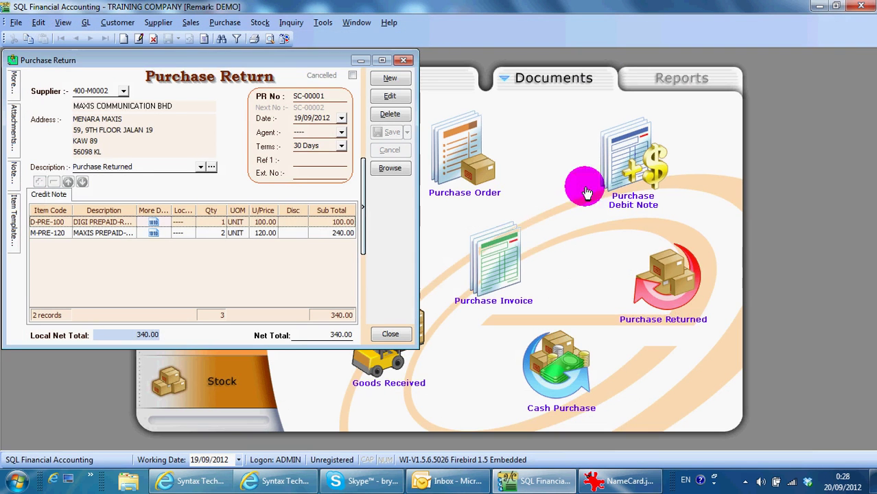
Switch purchase returns to list view and add the Description column from the Field Chooser
left_click(389, 169)
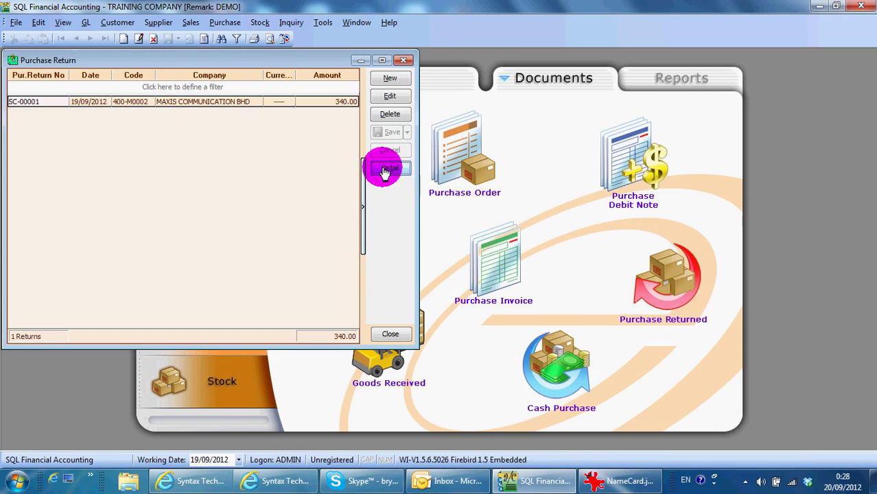
left_click_drag(72, 62, 450, 112)
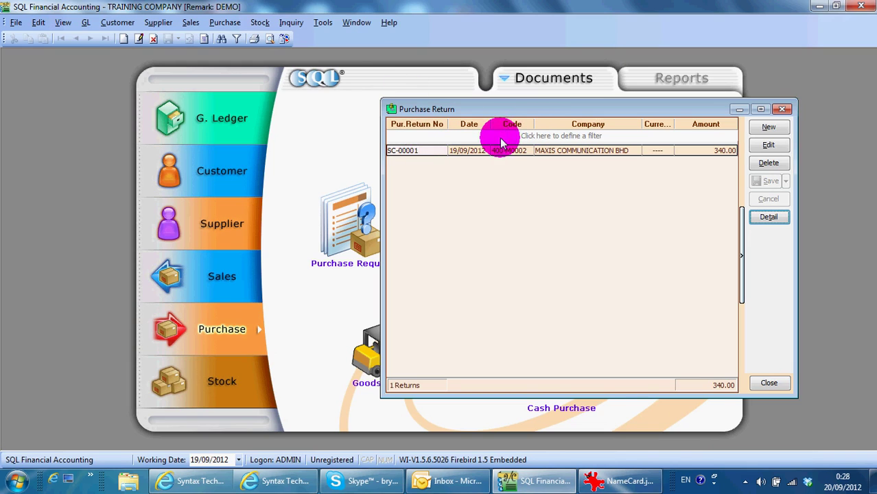
right_click(558, 127)
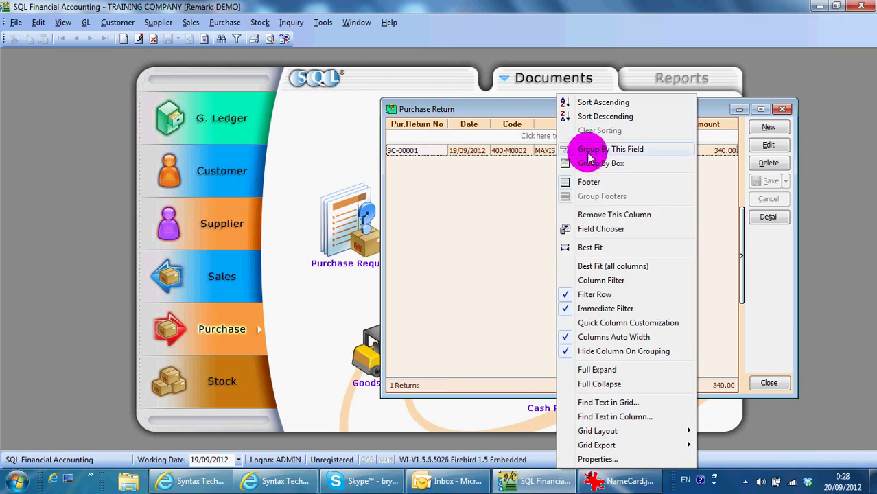
left_click(587, 230)
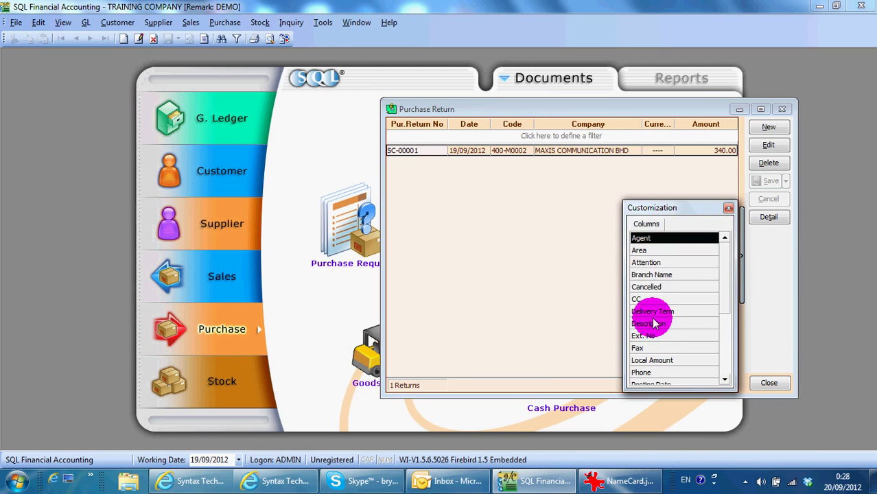
left_click_drag(650, 323, 529, 123)
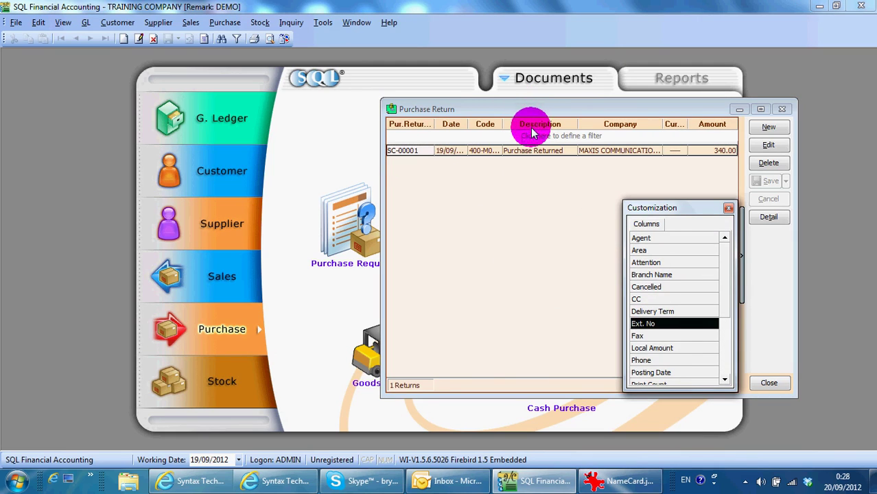
Test the purchase return number filter with '23', then clear it
left_click(419, 136)
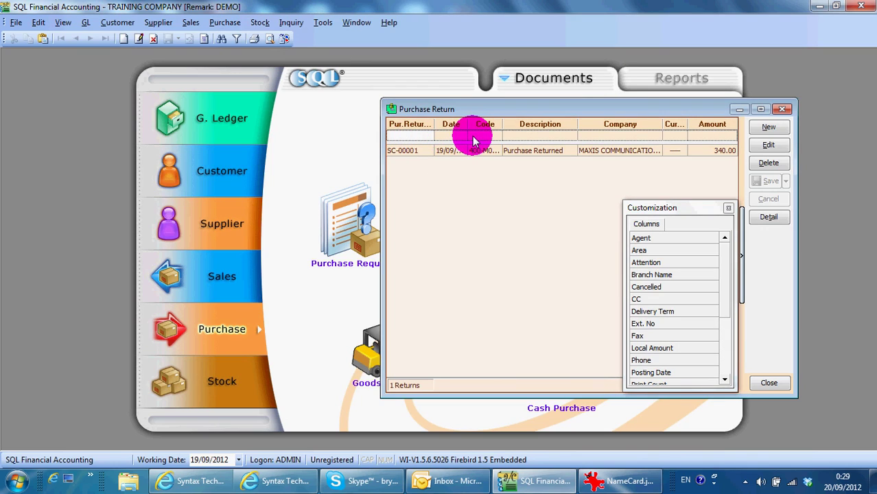
type("23")
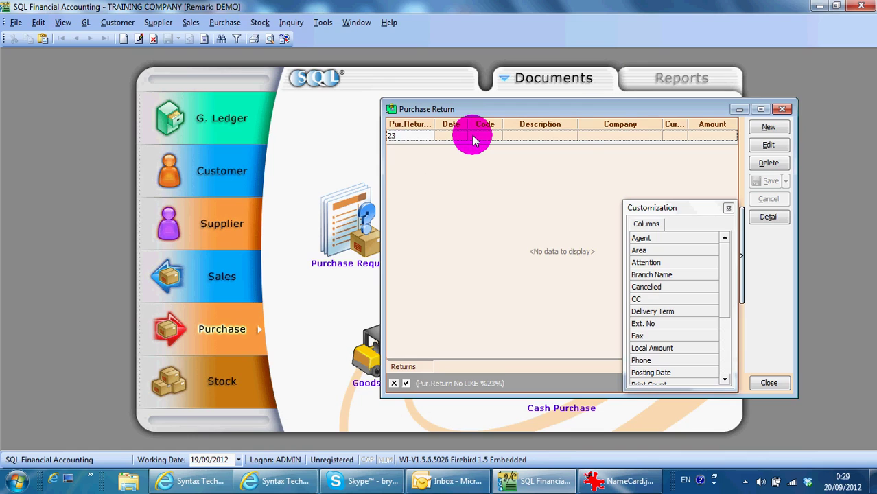
key("BackSpace")
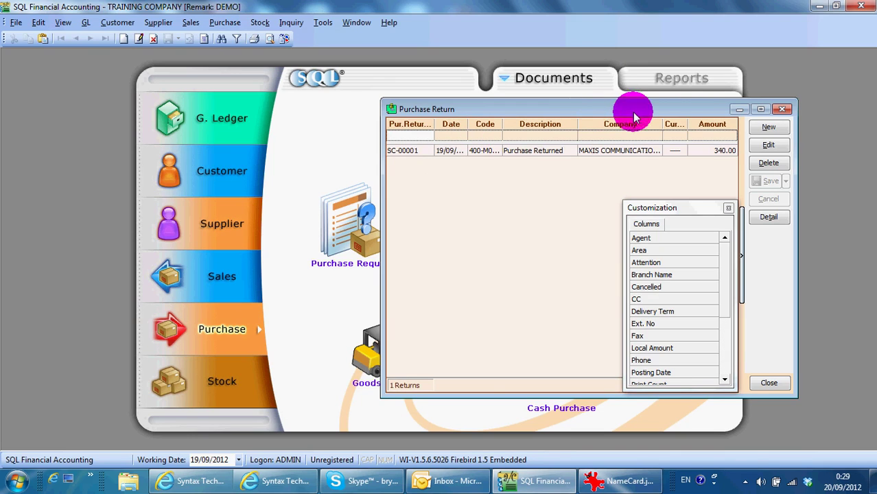
Close the Purchase Return list and reopen it from the Purchase Returned icon
left_click(782, 111)
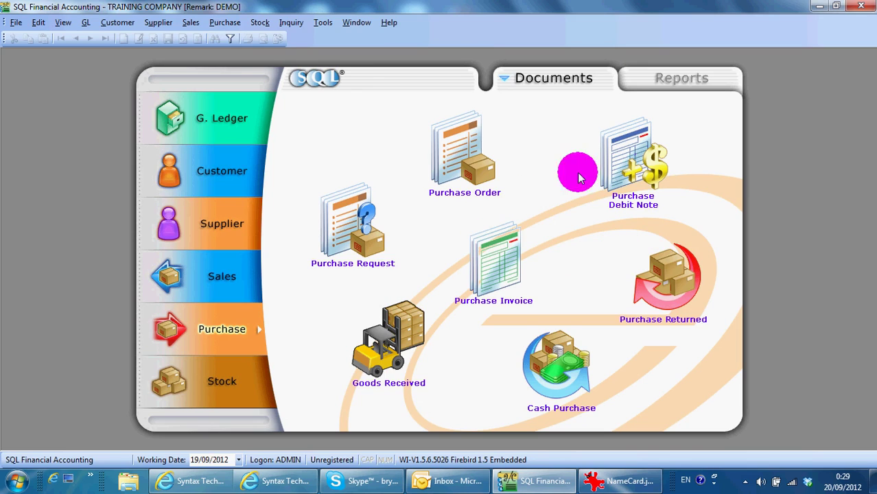
left_click(656, 274)
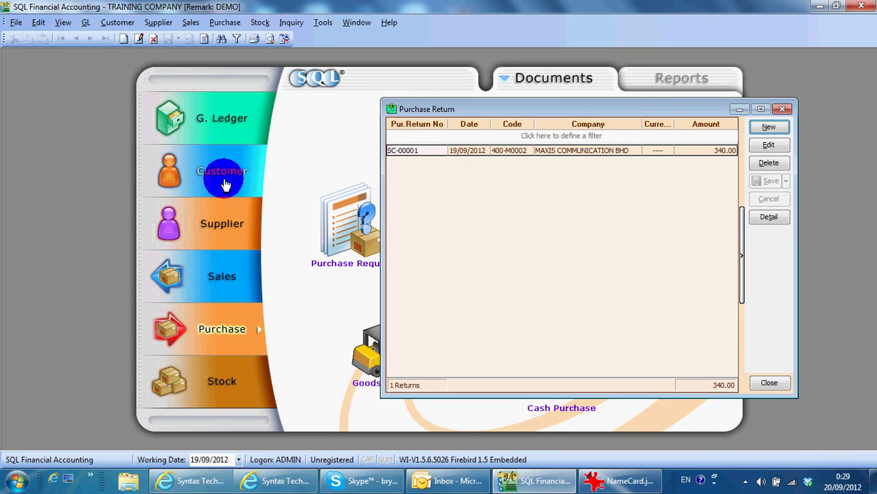
Open the Supplier Credit Note list showing SC-00001 at 340.00, arranged beside the Purchase Return list
left_click(224, 217)
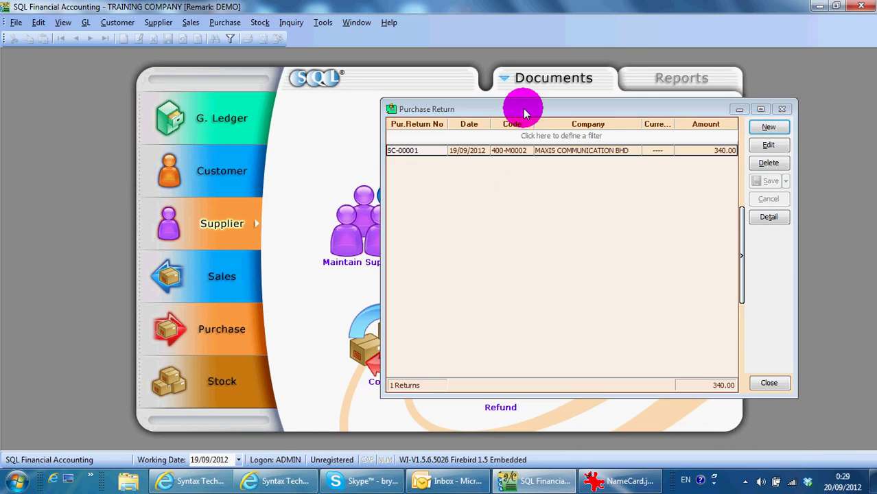
left_click_drag(525, 108, 388, 50)
left_click(631, 359)
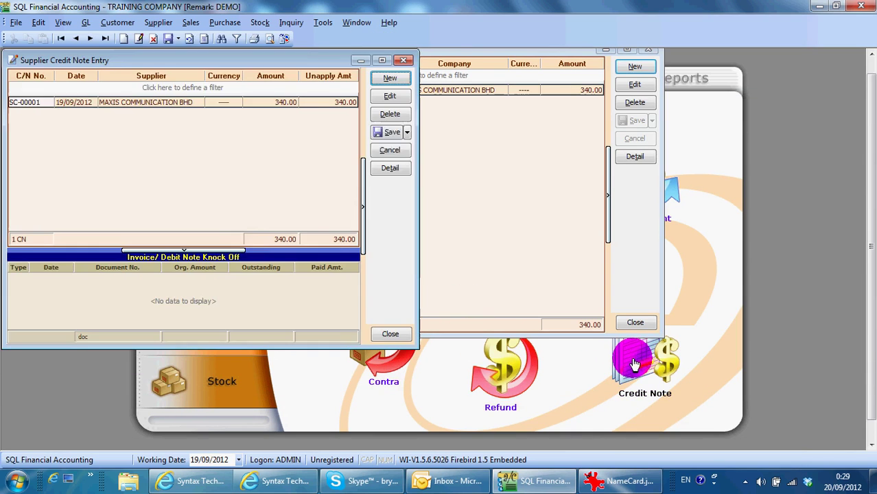
left_click_drag(111, 60, 345, 124)
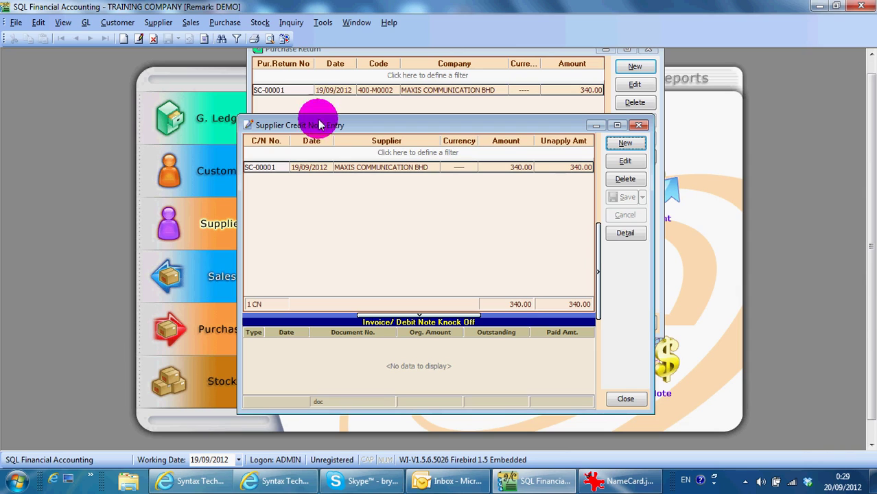
left_click_drag(326, 131, 424, 148)
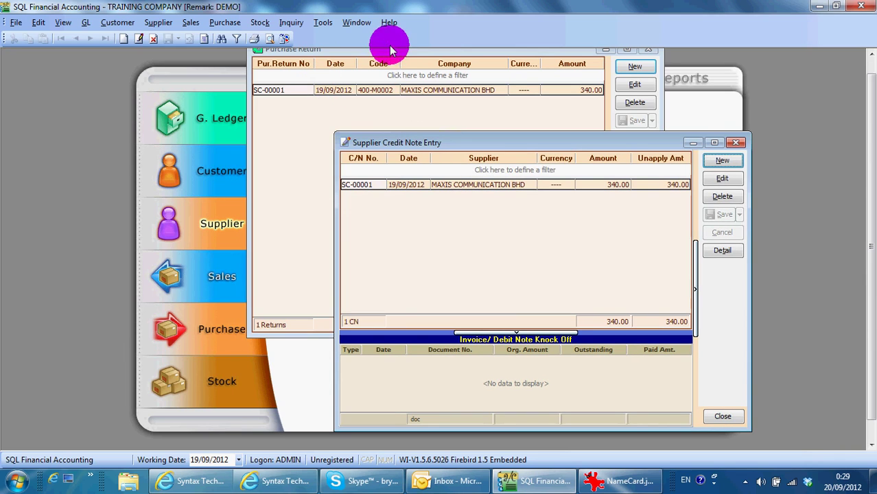
left_click_drag(435, 59, 508, 59)
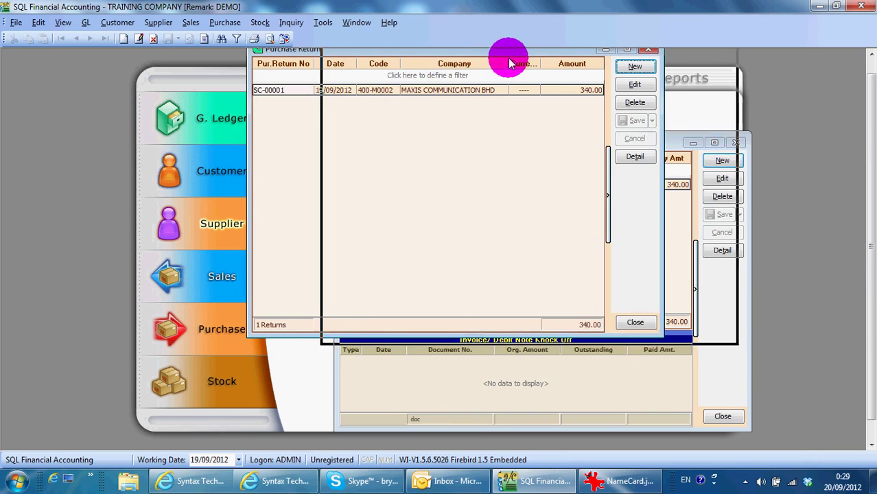
left_click(699, 363)
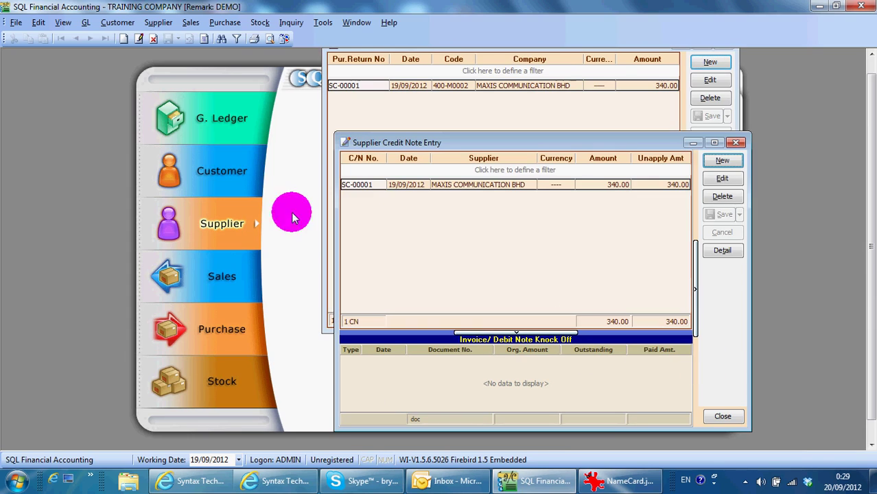
left_click(237, 224)
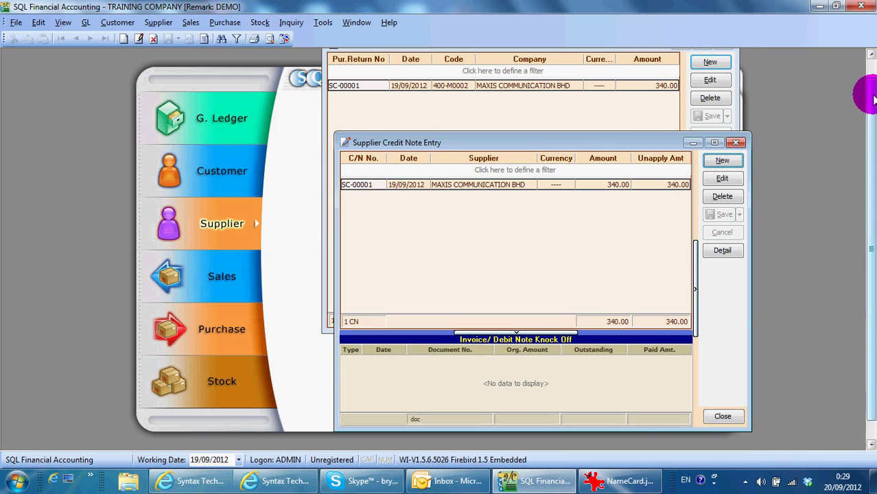
scroll(783, 74, "up", 1)
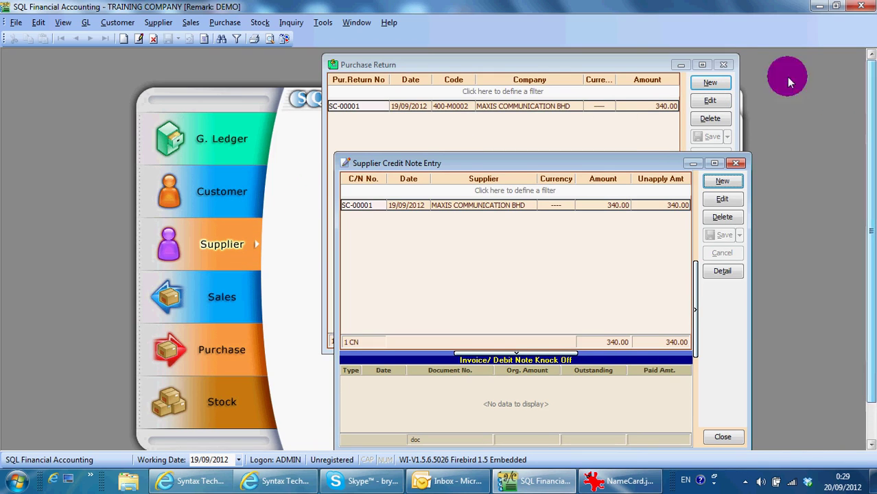
Open credit note SC-00001, verify GL account 510-2000 on its lines, then close it and the Purchase Return list
double_click(497, 207)
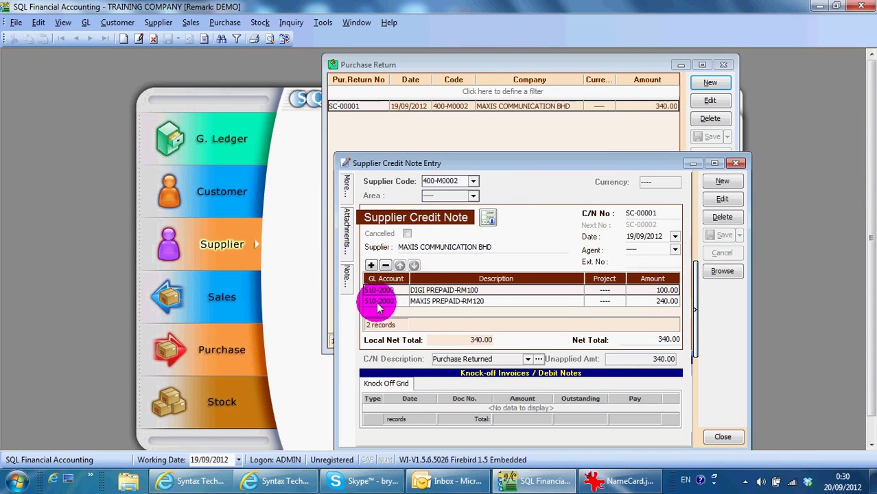
left_click(385, 293)
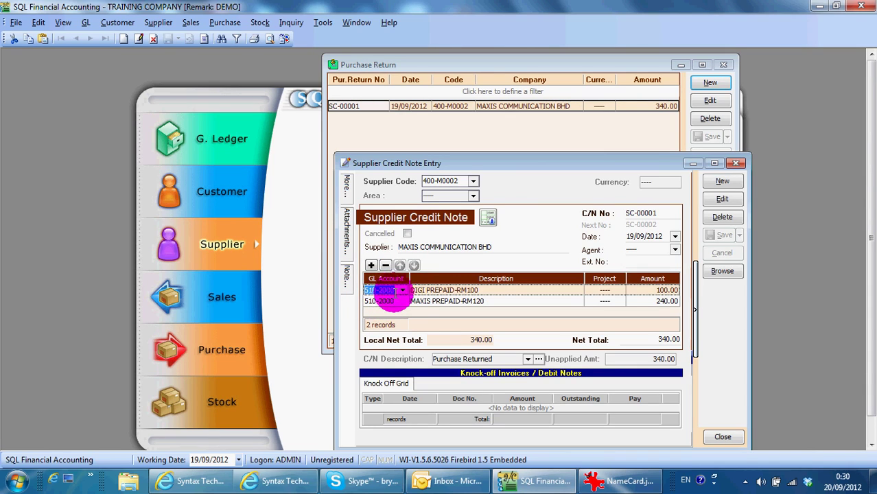
left_click(715, 163)
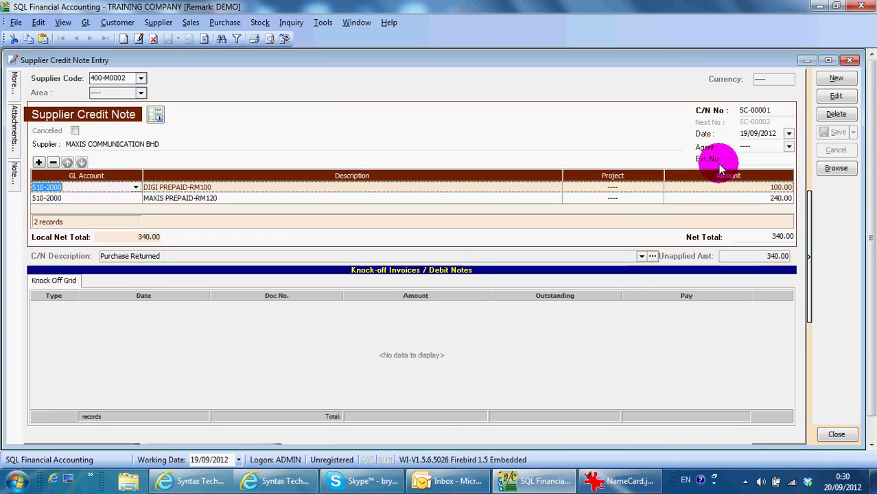
left_click(854, 63)
left_click(729, 64)
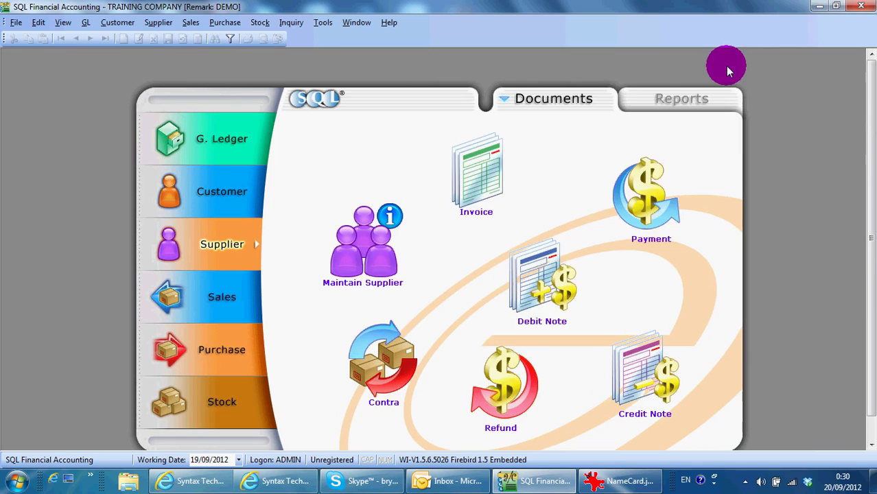